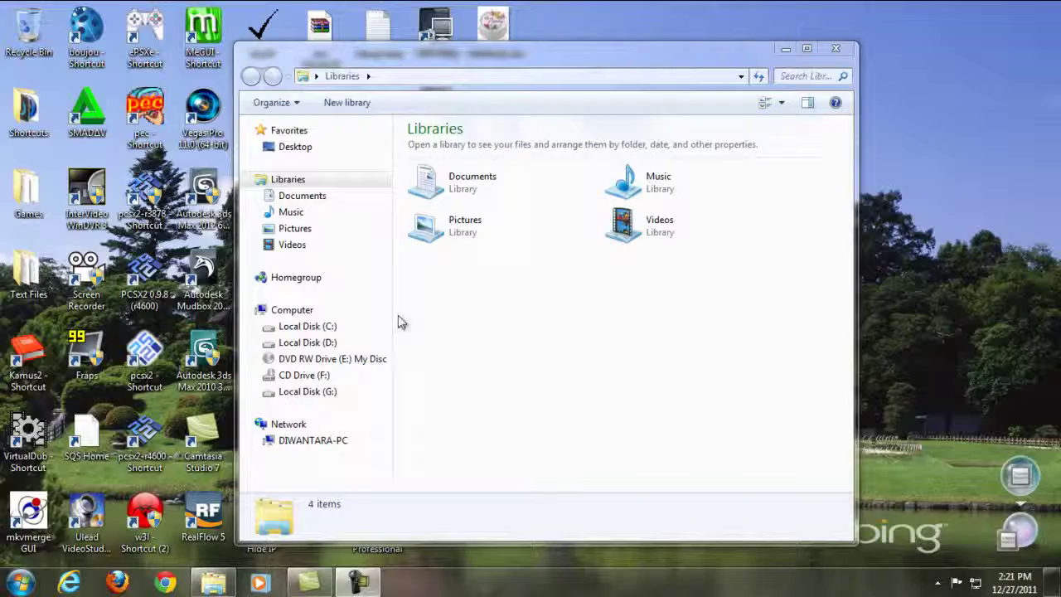
Expand Computer in the navigation pane and open Local Disk (C:)
click(314, 310)
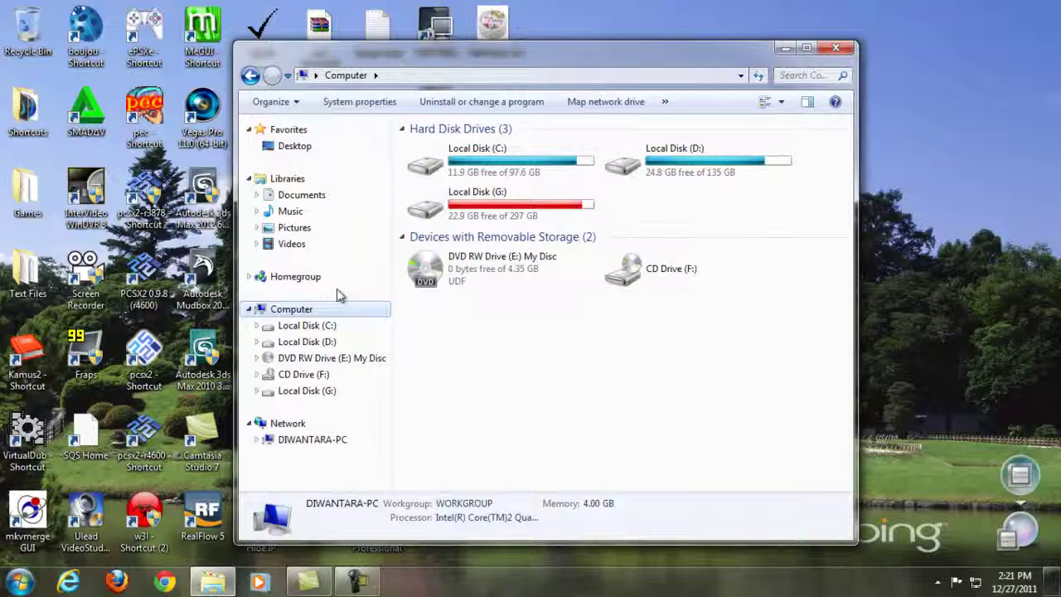
click(251, 308)
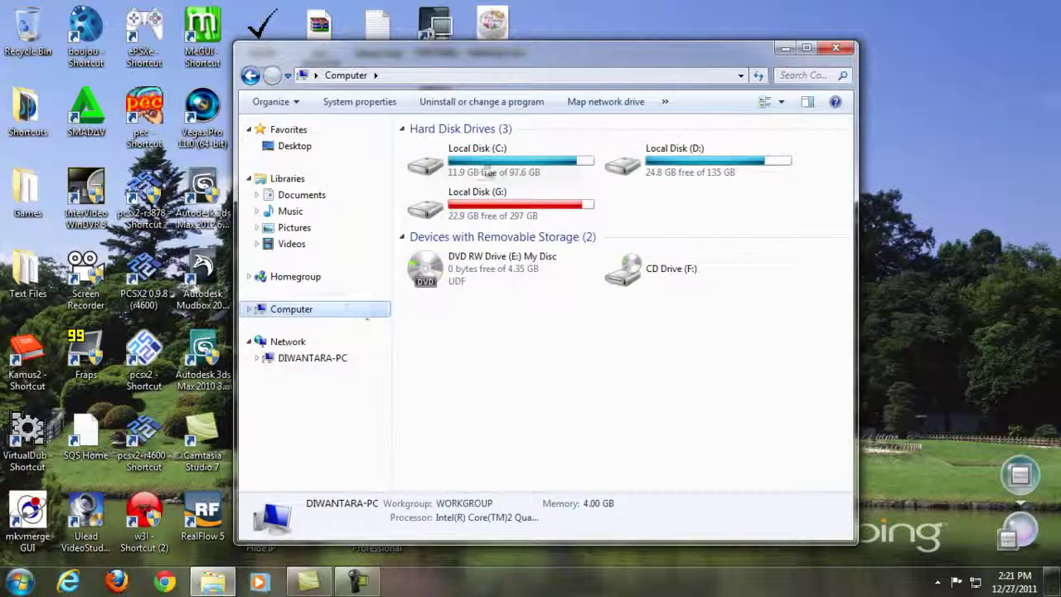
click(250, 309)
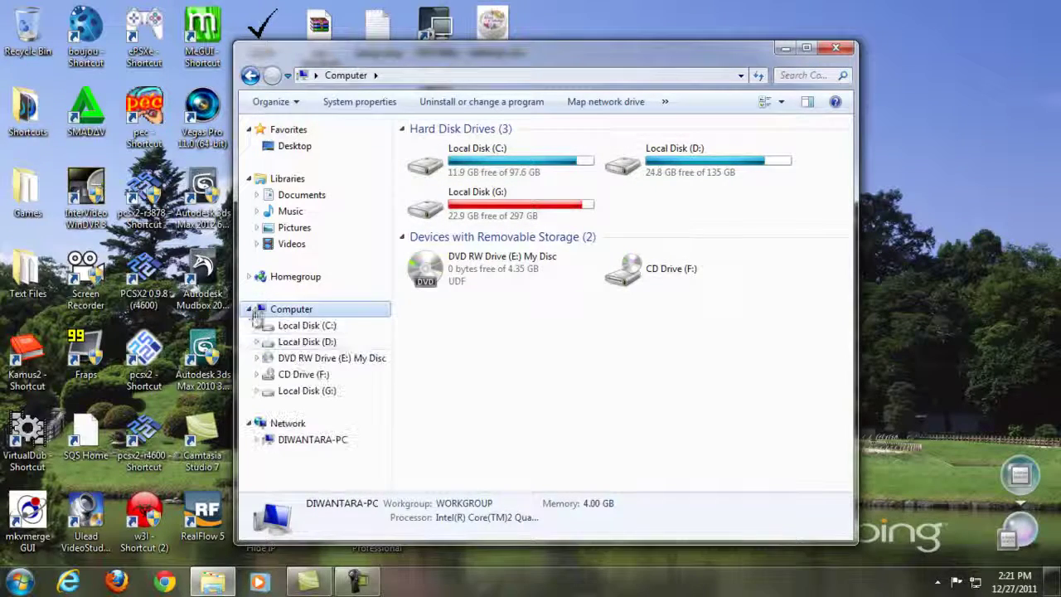
click(332, 326)
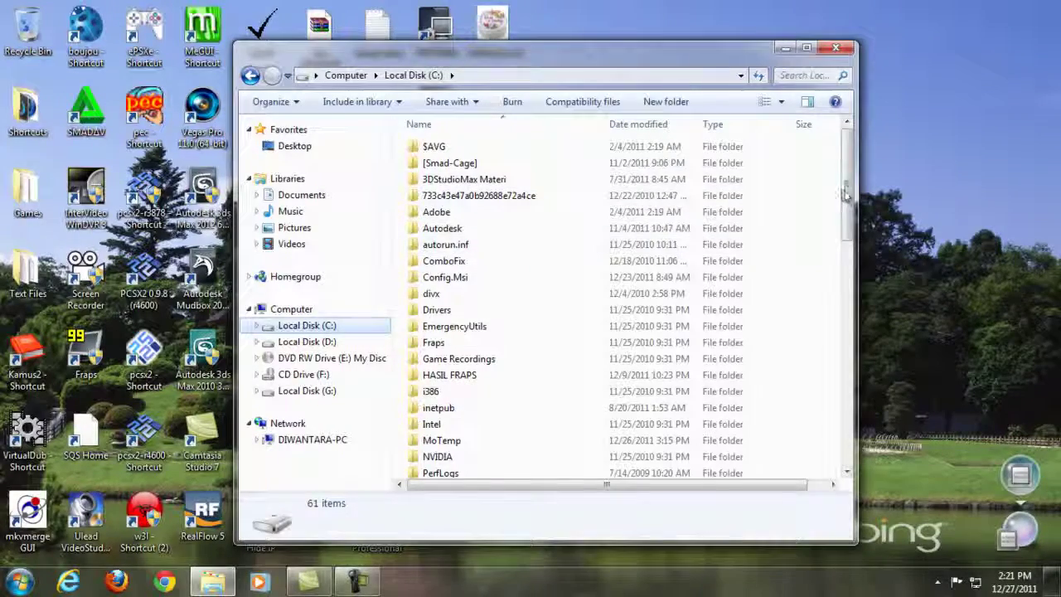
Minimize the Local Disk (C:) window and bring up the Start menu
mouse_move(847, 214)
mouse_down()
mouse_move(847, 253)
mouse_move(846, 214)
mouse_up()
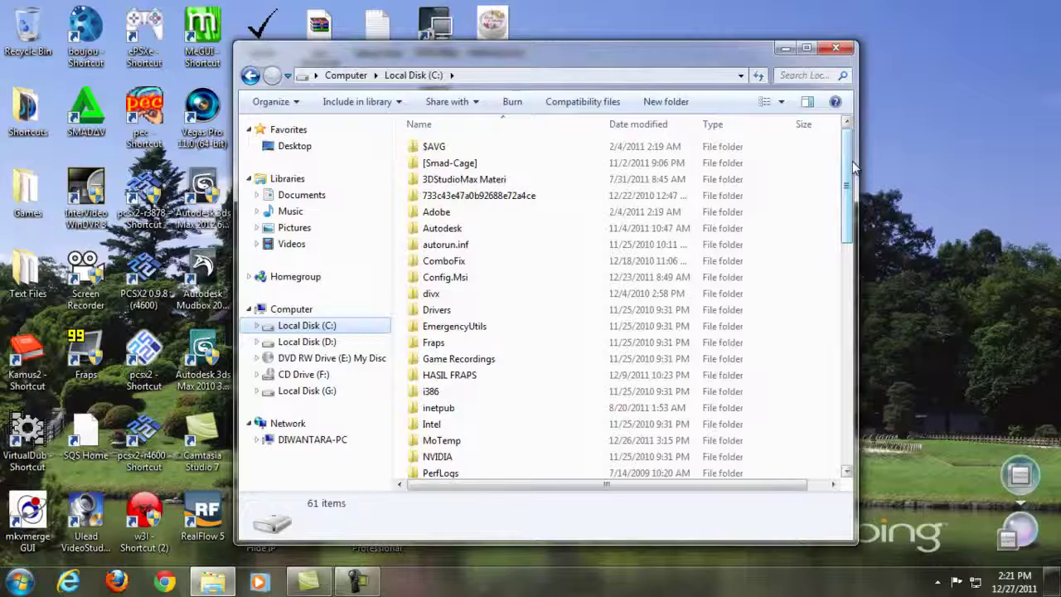
mouse_move(457, 310)
mouse_down()
mouse_move(360, 334)
mouse_move(636, 393)
mouse_up()
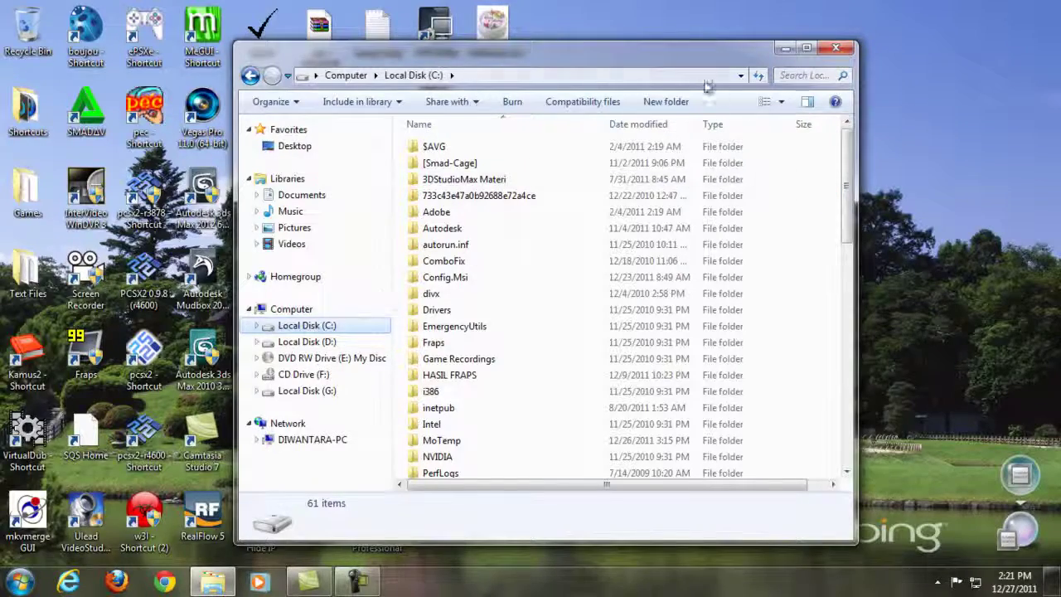
drag(696, 62, 698, 51)
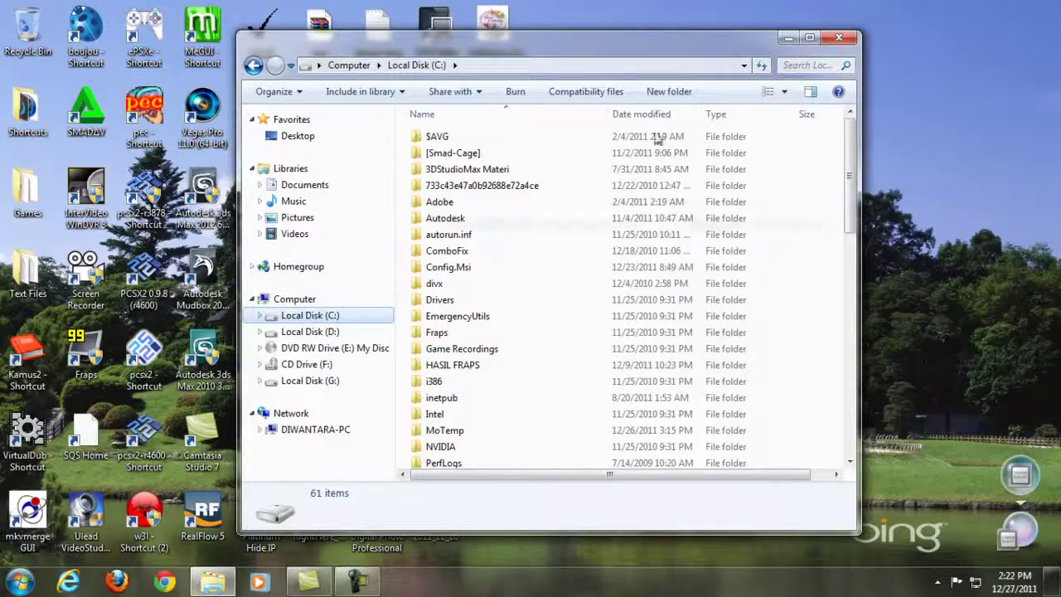
click(789, 38)
click(18, 582)
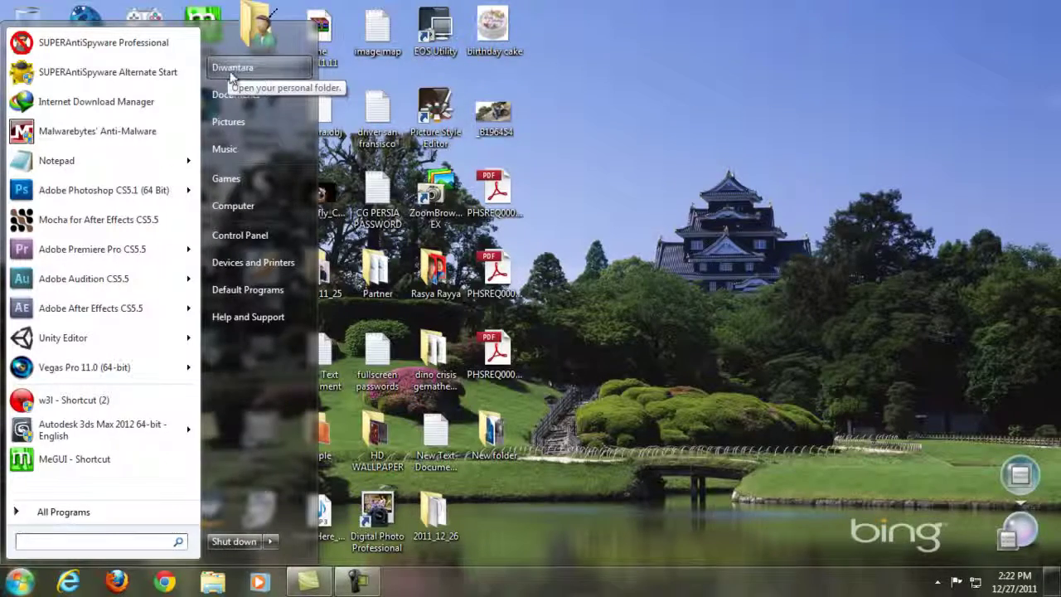
Open the personal user folder from the Start menu, maximized, with the menu bar shown
click(252, 68)
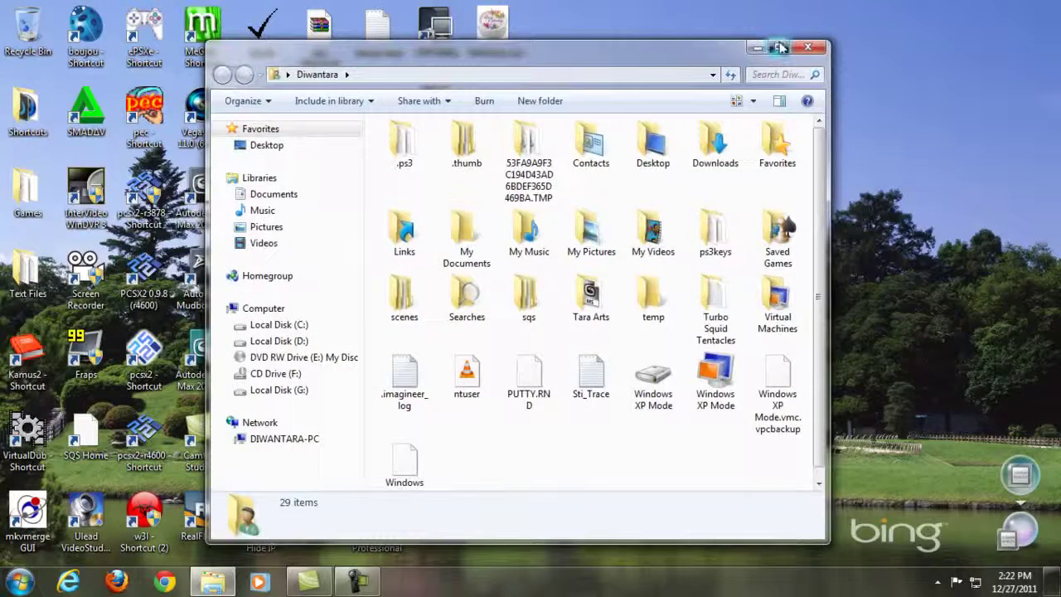
click(781, 48)
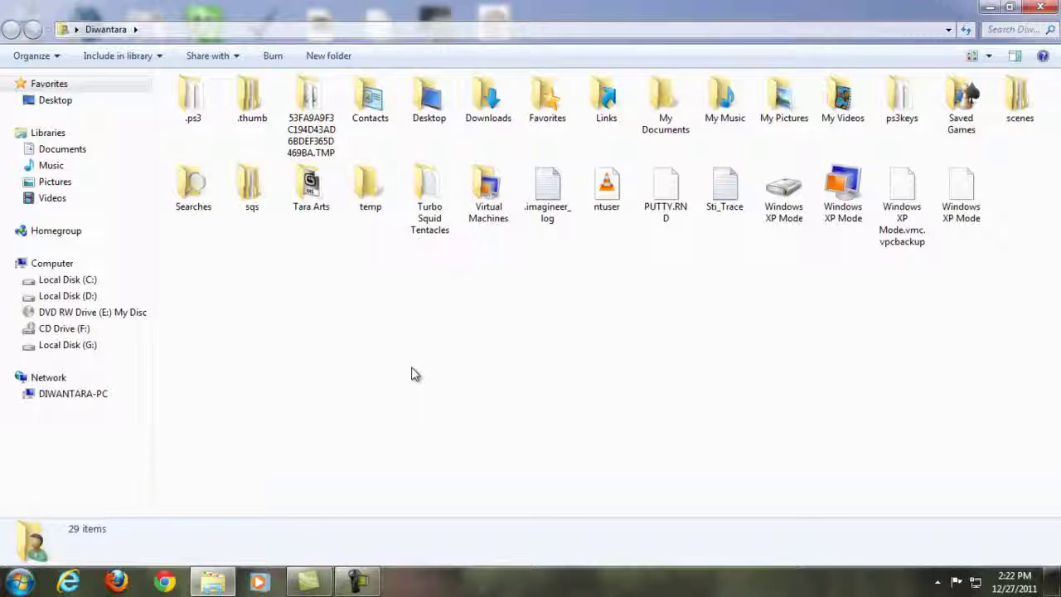
key(alt)
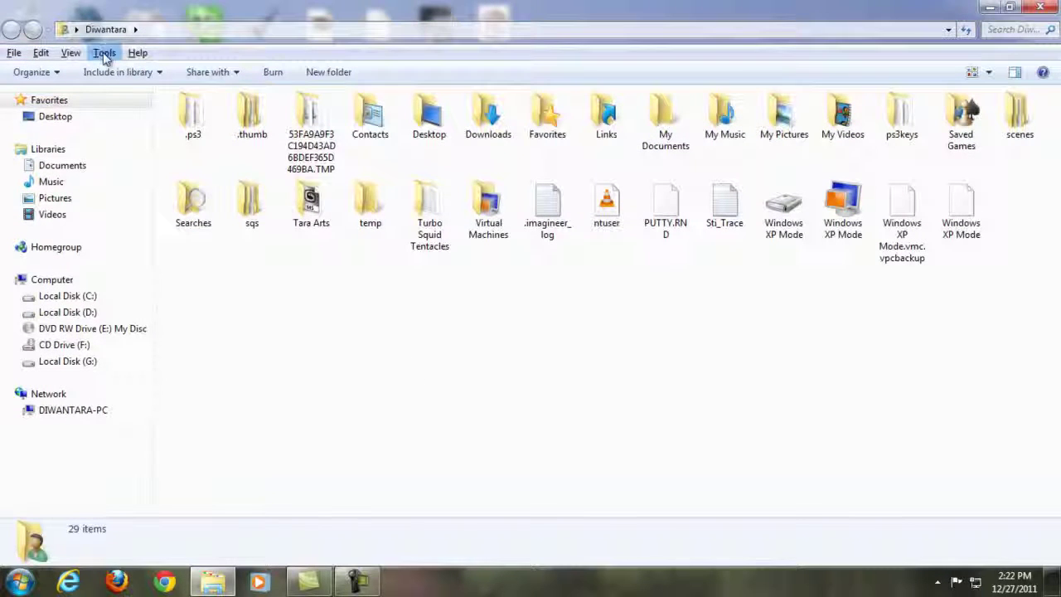
Turn on 'Show hidden files, folders, and drives' in Folder Options so AppData appears
click(104, 53)
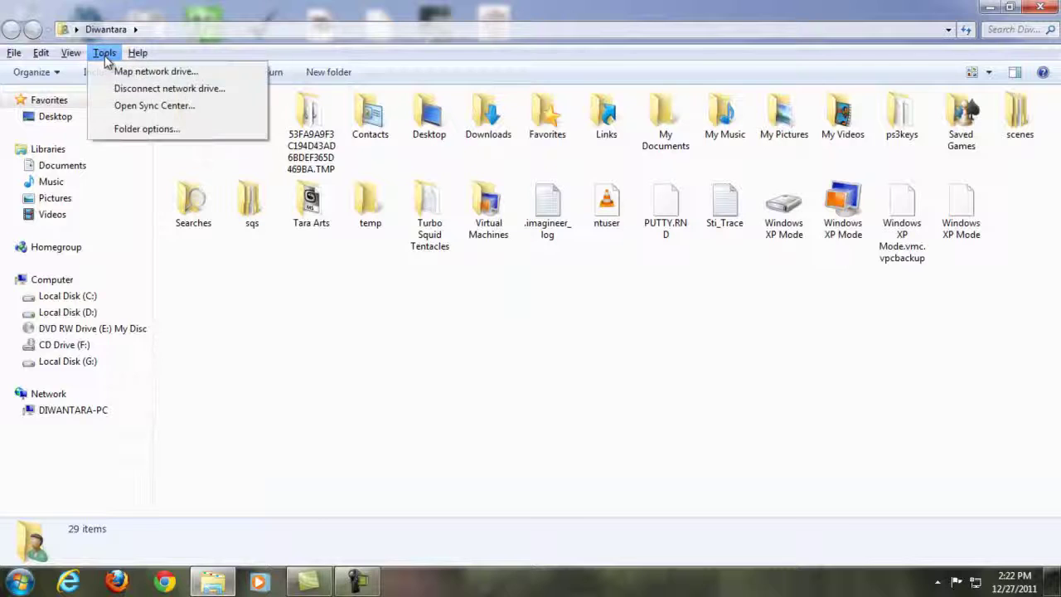
click(135, 131)
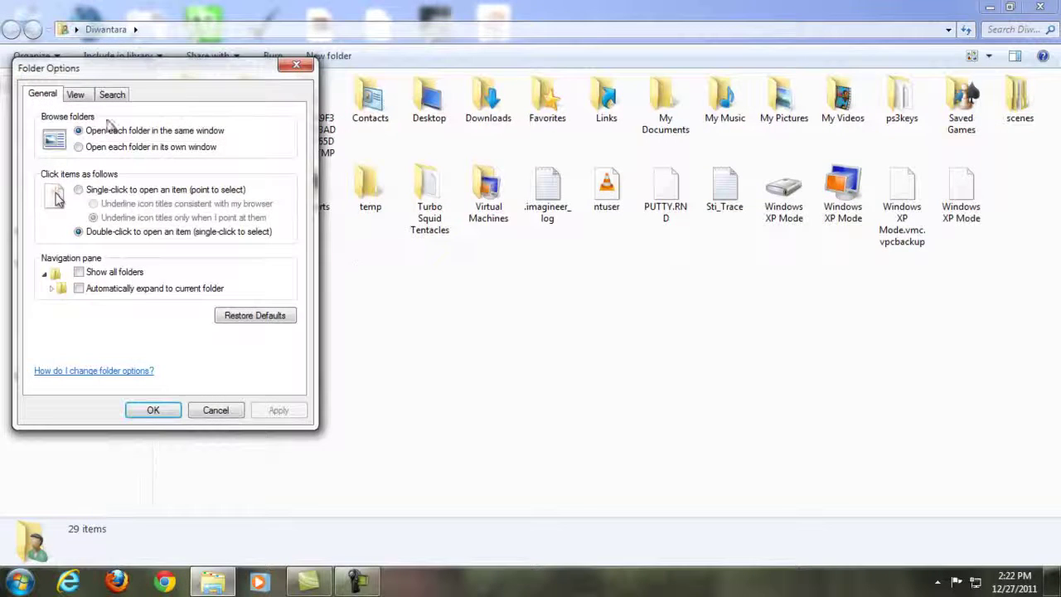
click(77, 95)
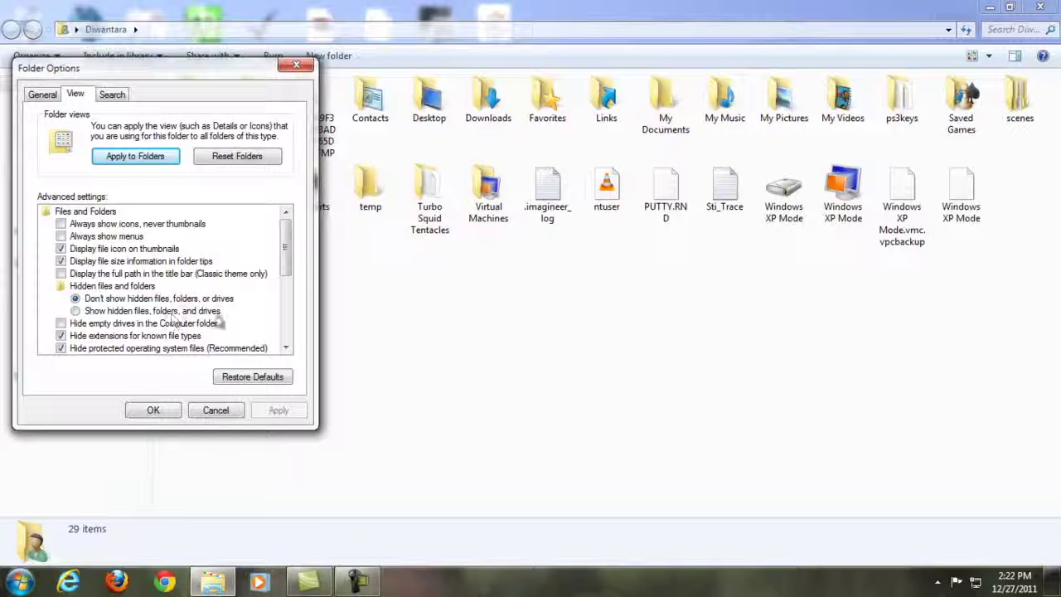
click(91, 312)
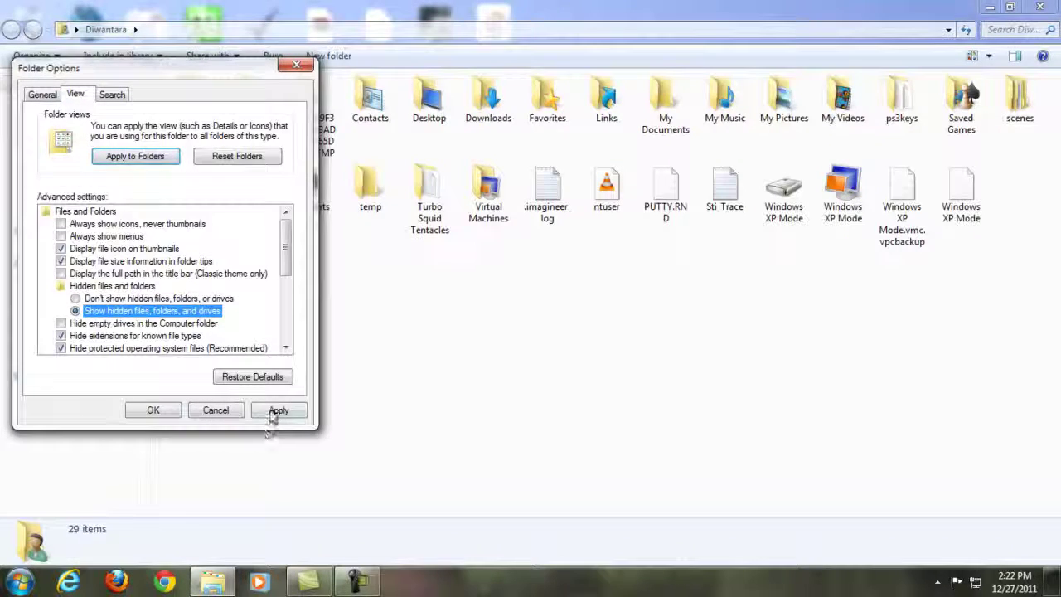
click(276, 409)
click(152, 412)
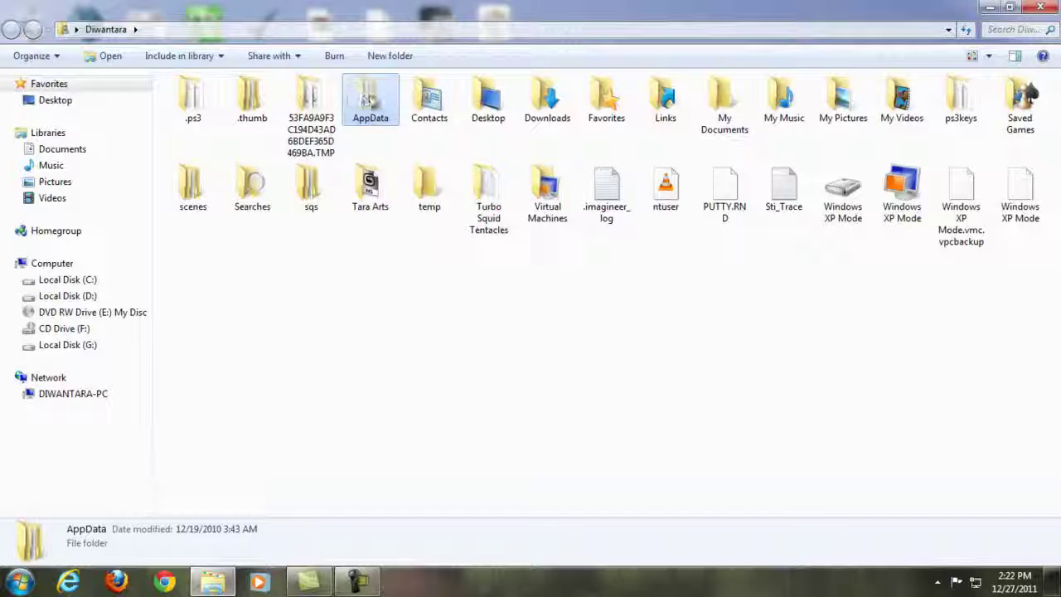
double_click(370, 108)
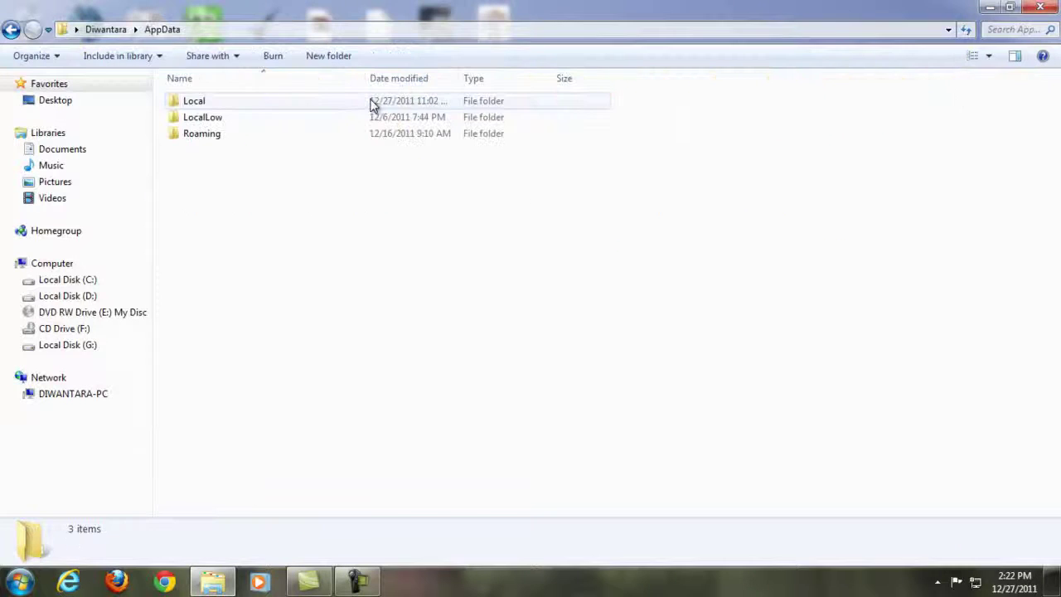
double_click(219, 137)
double_click(203, 105)
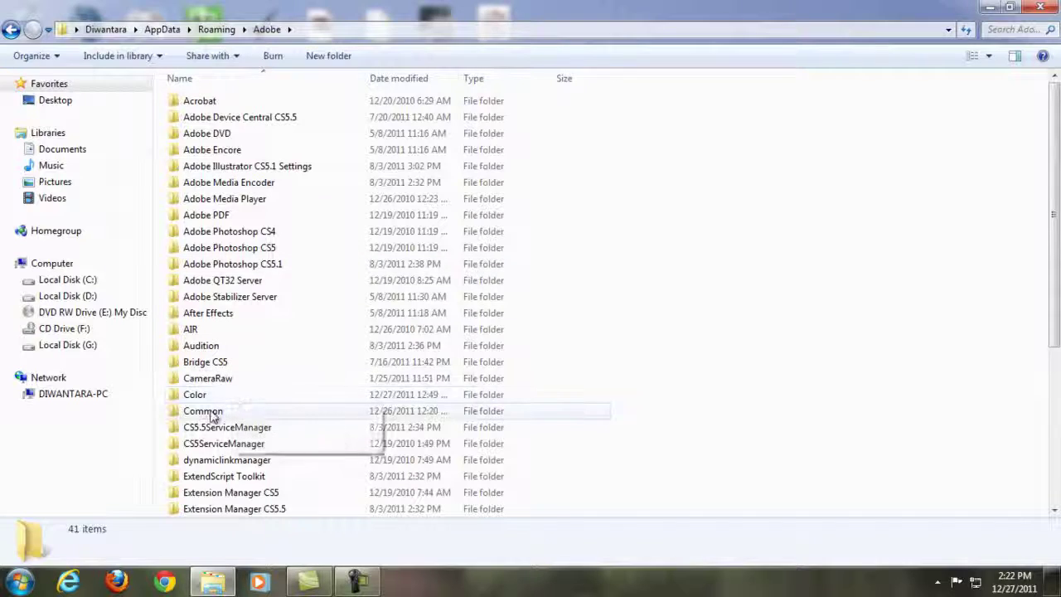
double_click(204, 411)
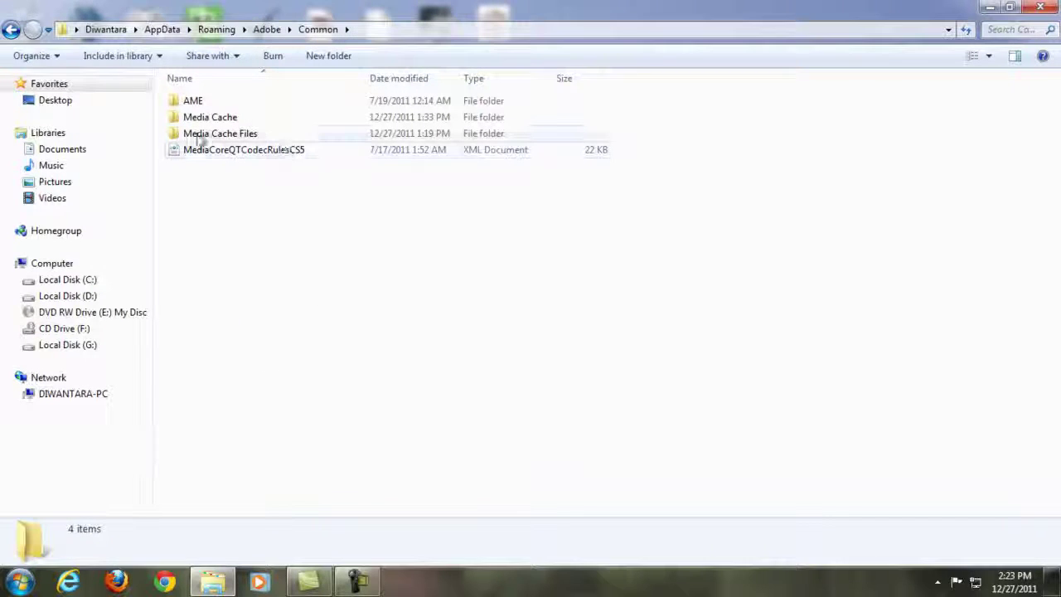
mouse_move(220, 133)
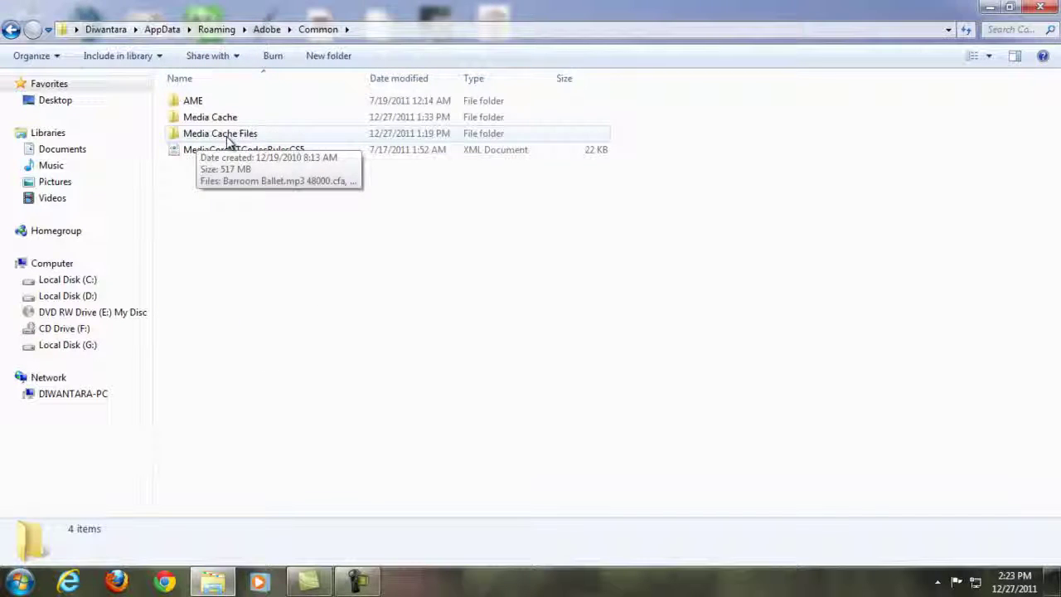
double_click(230, 135)
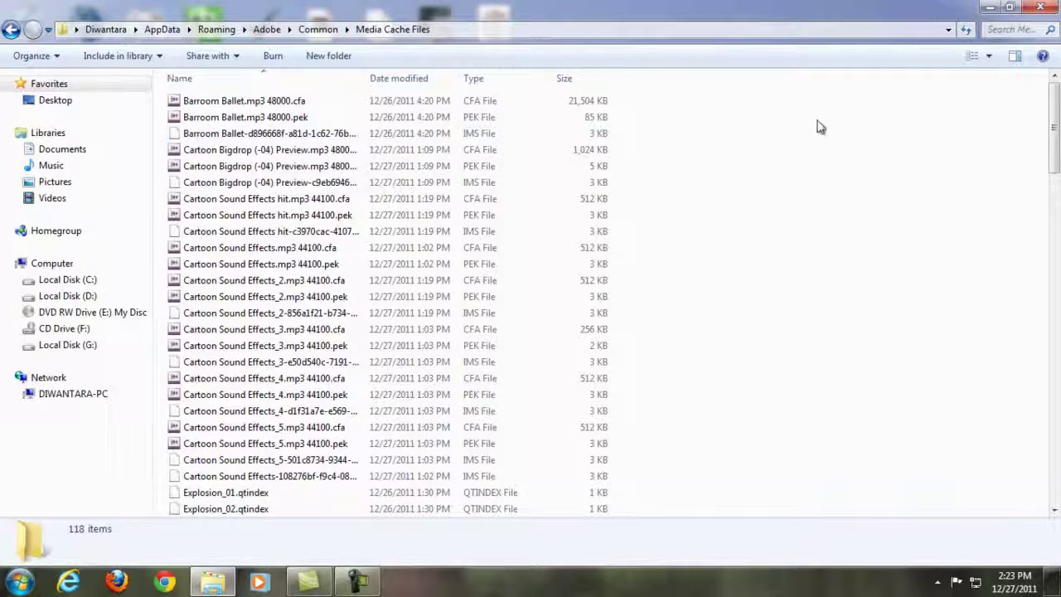
drag(817, 126, 358, 460)
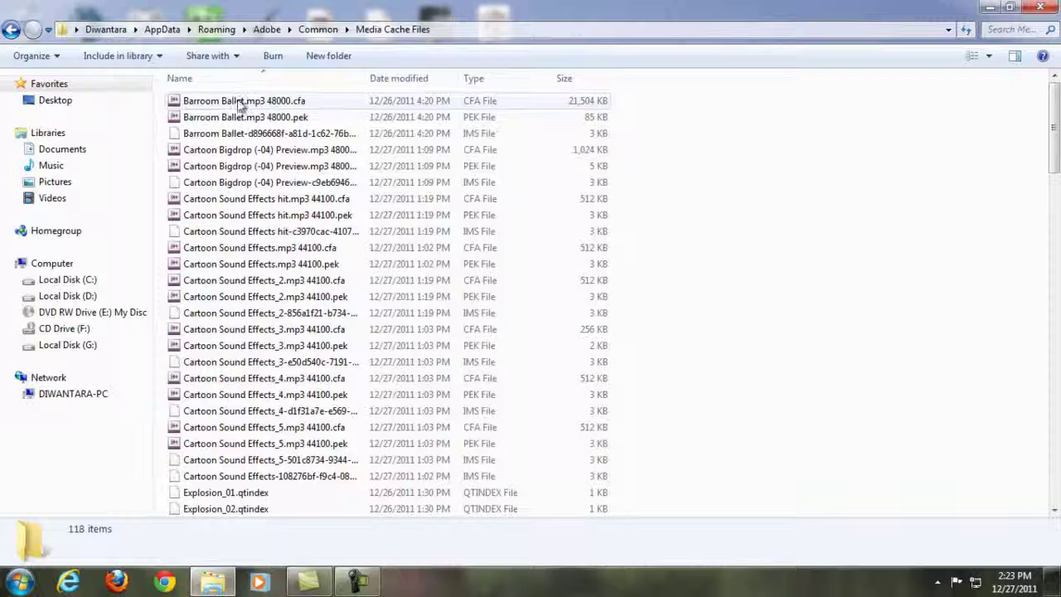
click(225, 199)
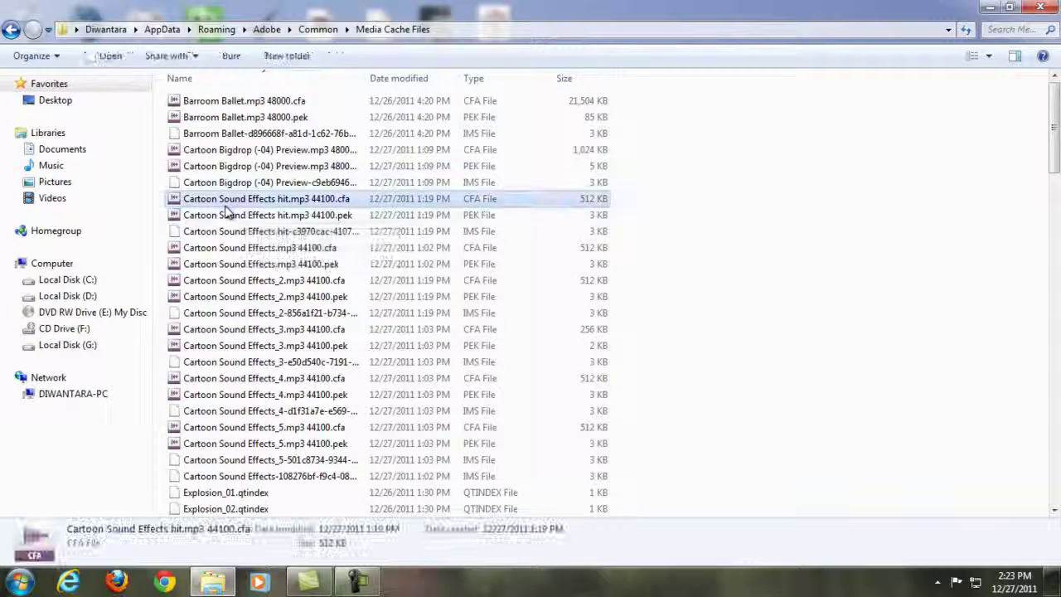
click(226, 247)
click(249, 296)
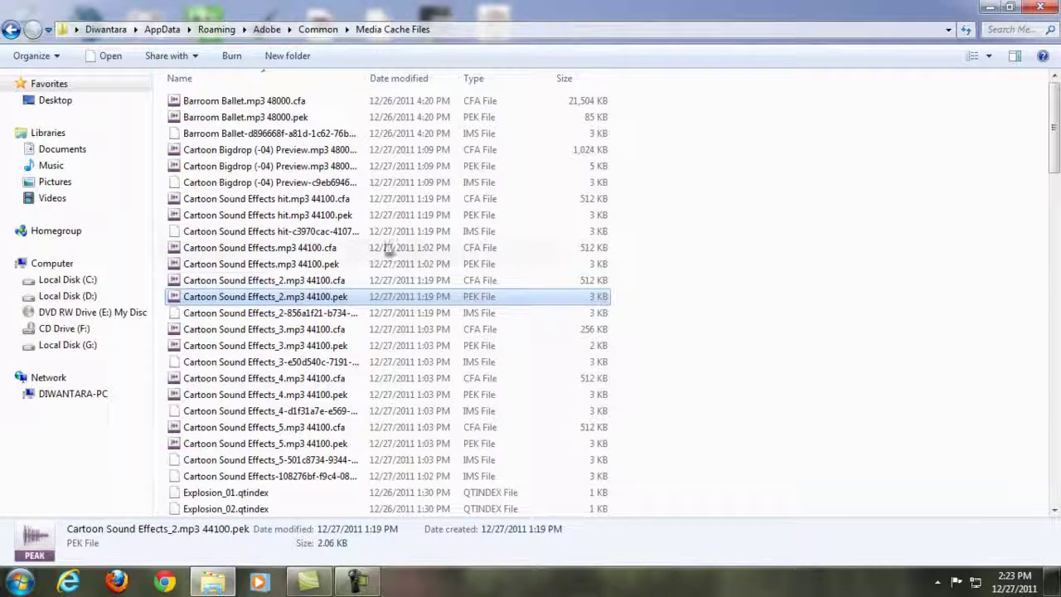
click(300, 280)
click(294, 117)
click(305, 184)
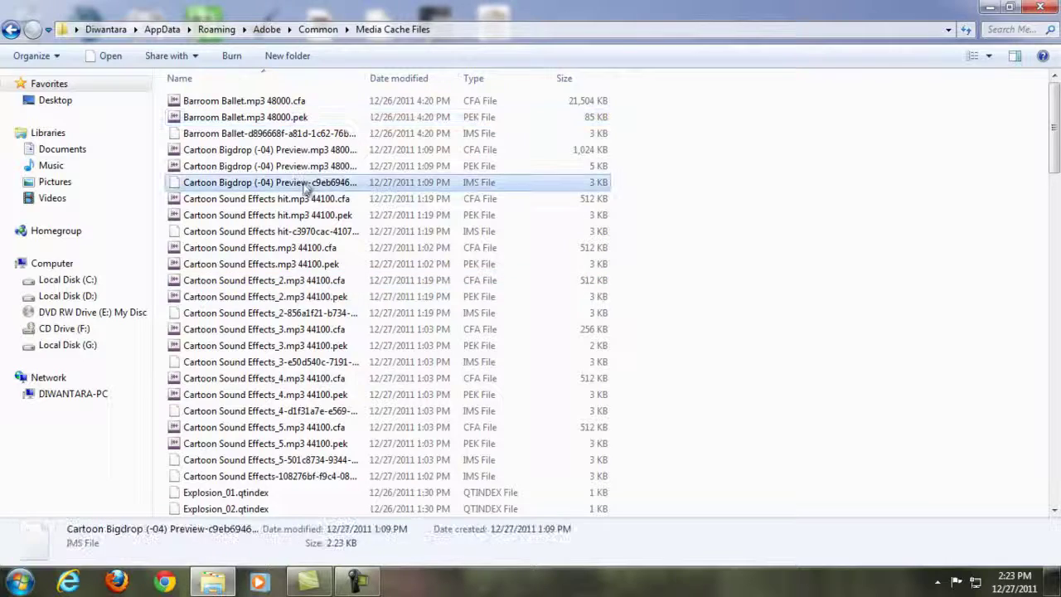
click(303, 166)
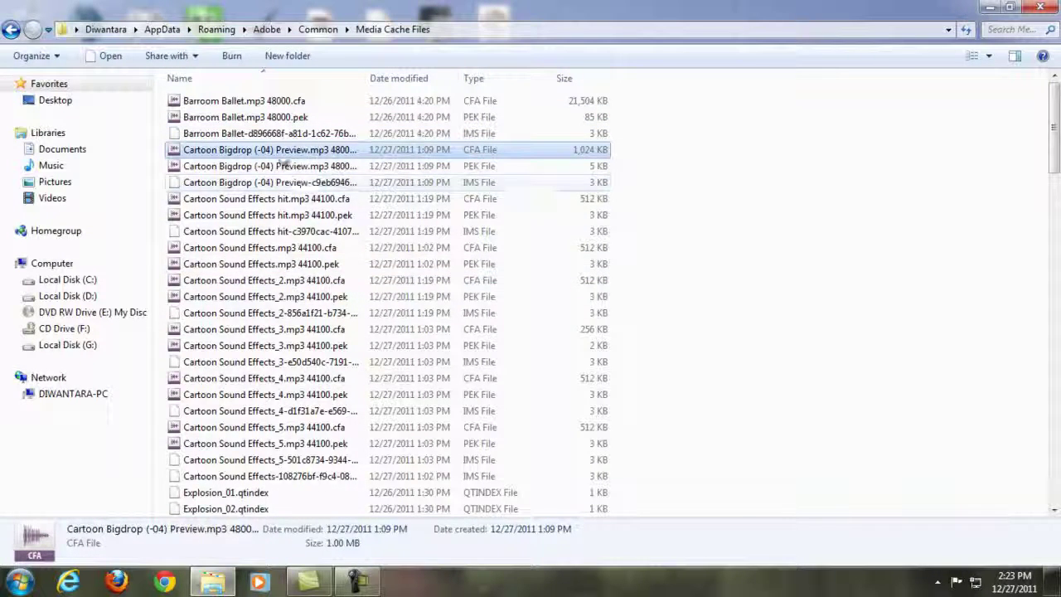
click(262, 214)
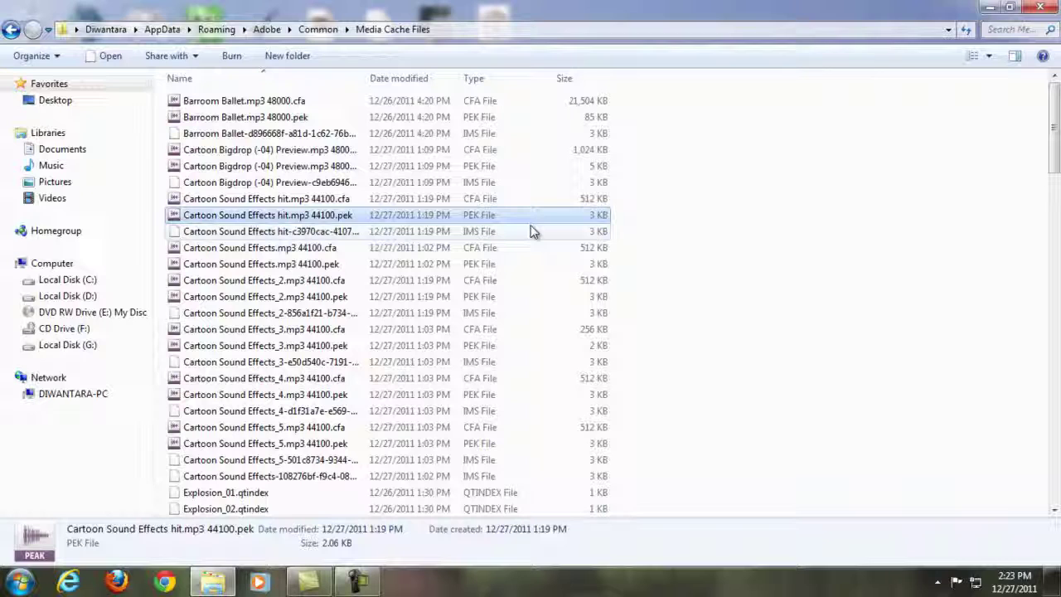
drag(477, 214, 720, 339)
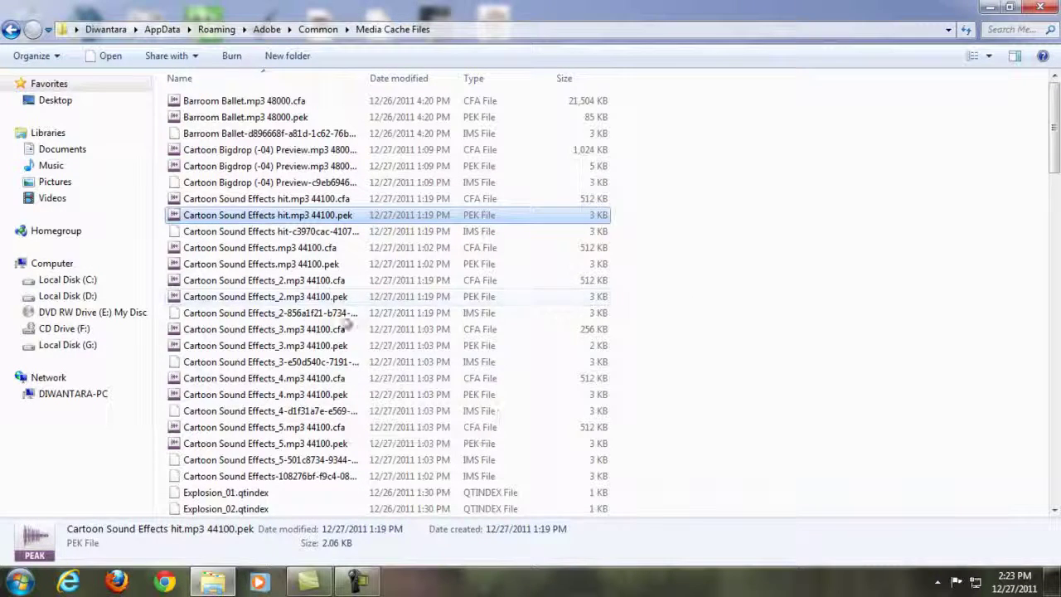
click(903, 190)
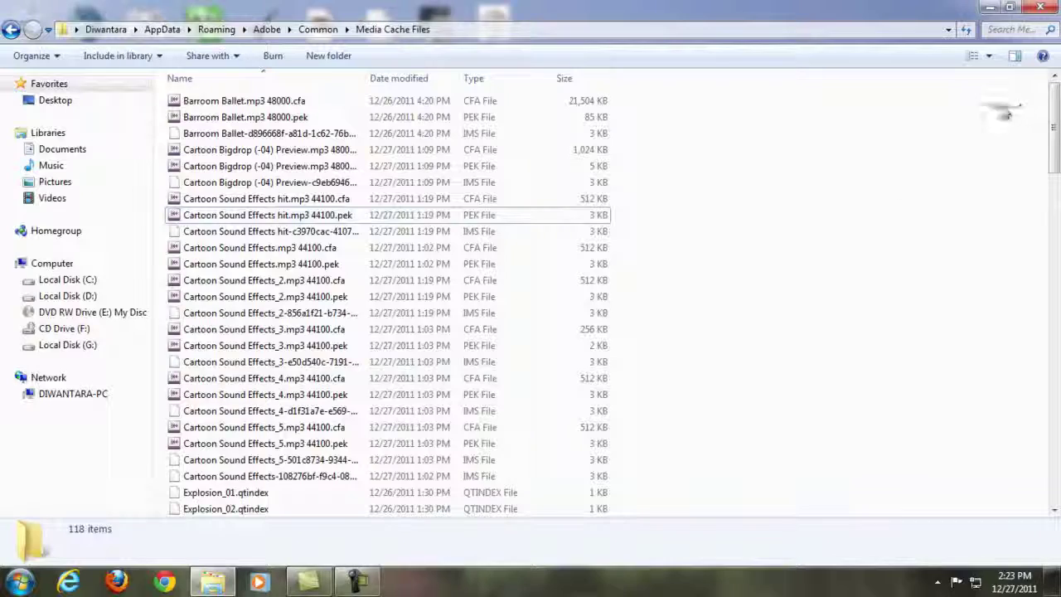
drag(1006, 114, 785, 284)
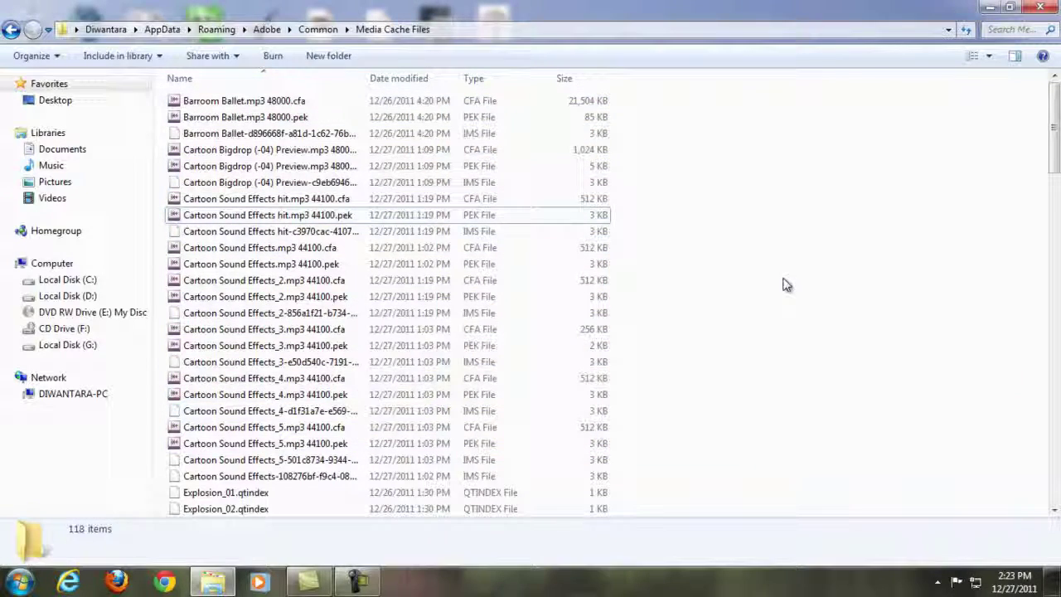
Select all 118 cache files and permanently delete them with Shift+Delete
key(ctrl+a)
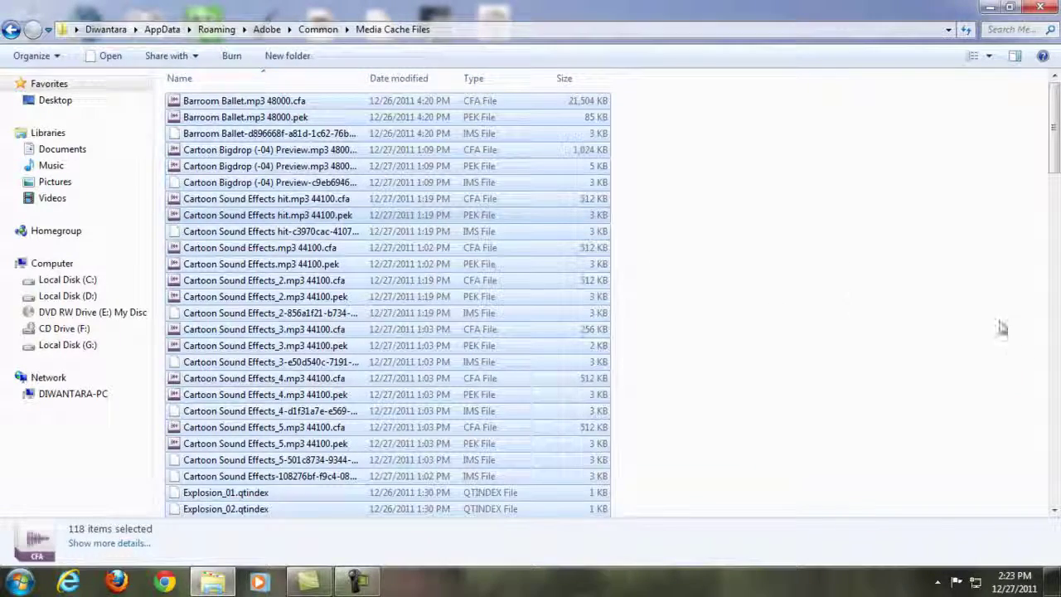
key(shift+Delete)
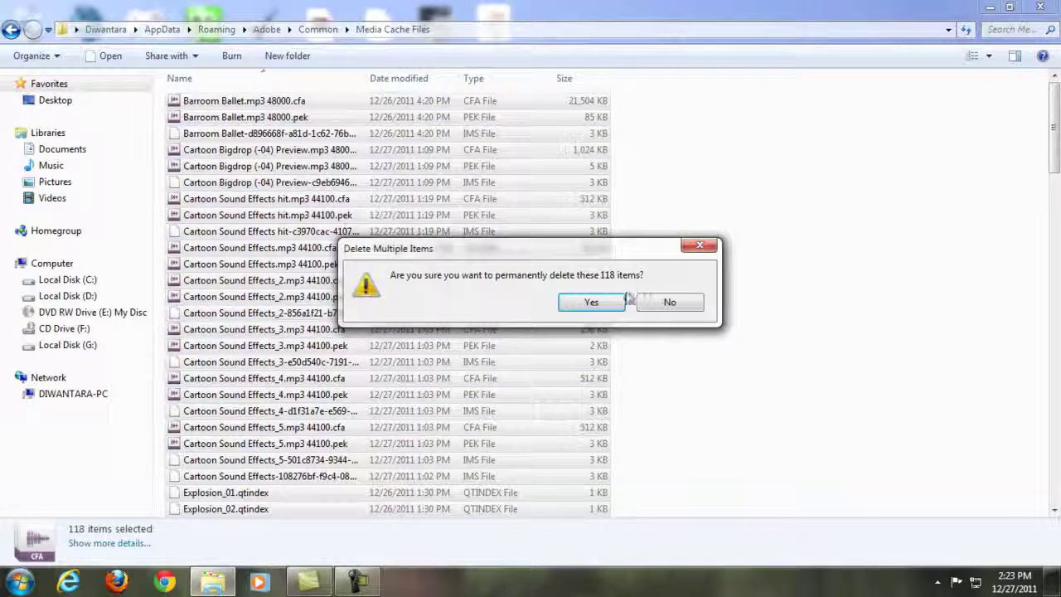
click(607, 304)
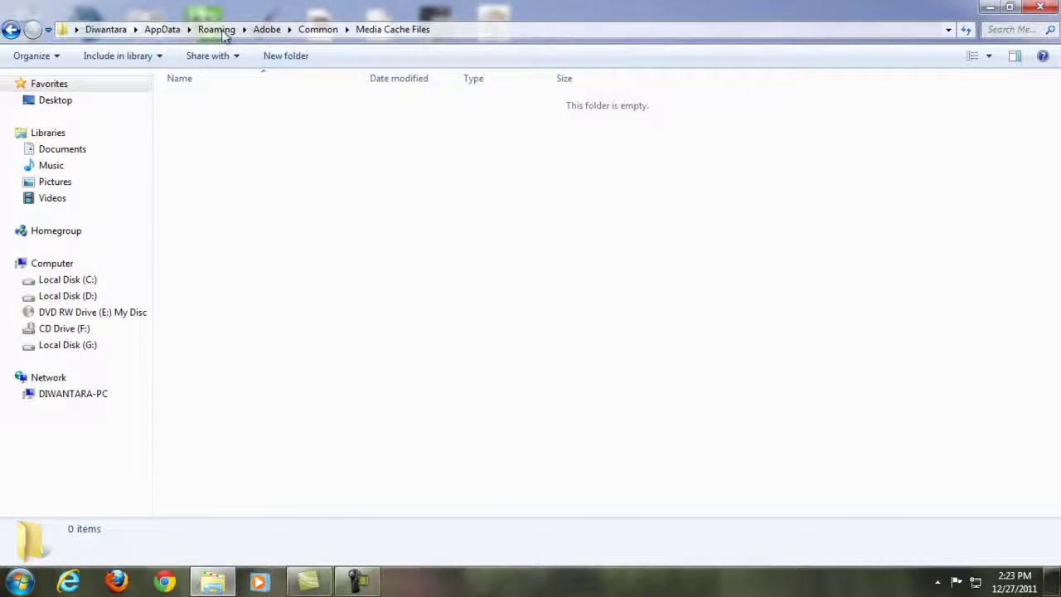
click(135, 30)
Return to the user folder and set Folder Options to 'Don't show hidden files'
click(124, 30)
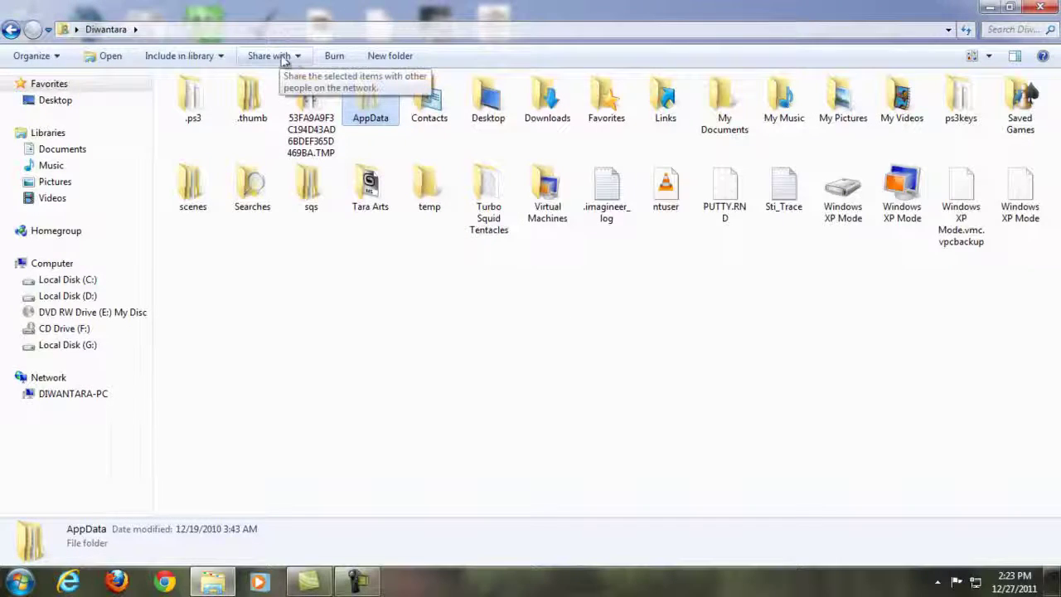
key(alt)
click(110, 55)
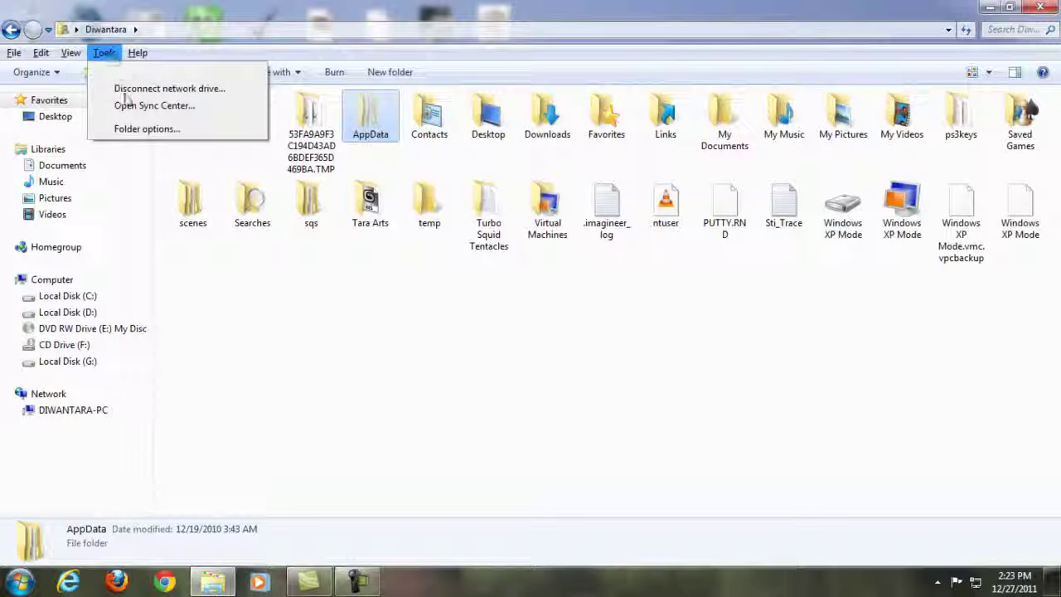
click(145, 130)
click(76, 95)
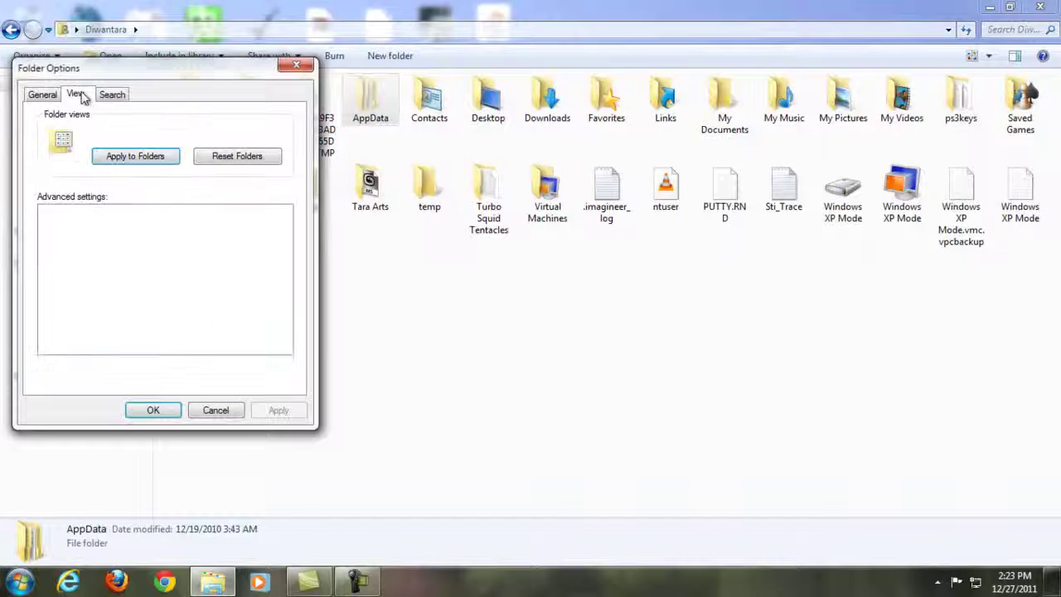
click(109, 299)
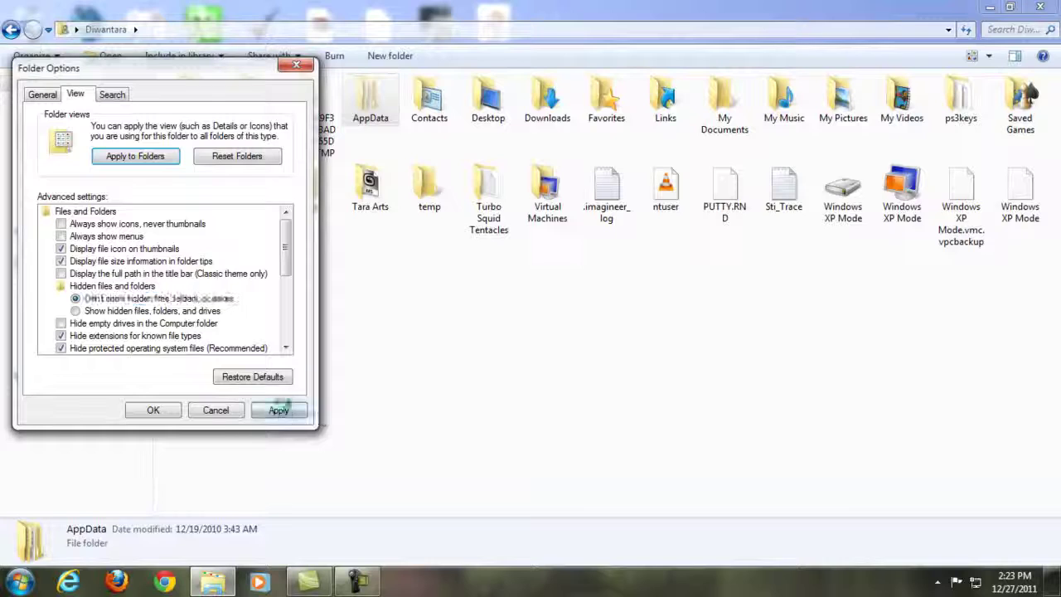
click(278, 410)
click(152, 409)
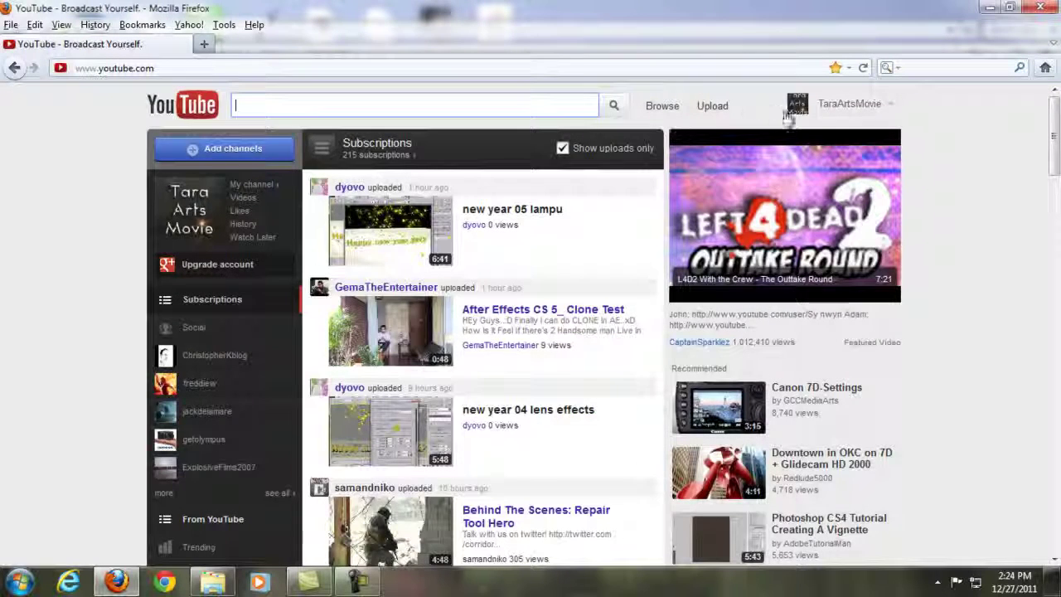
Open the 'Happy Holiday to You Guys, and Happy Birthday to Tara!!' video and scroll its comments
click(792, 108)
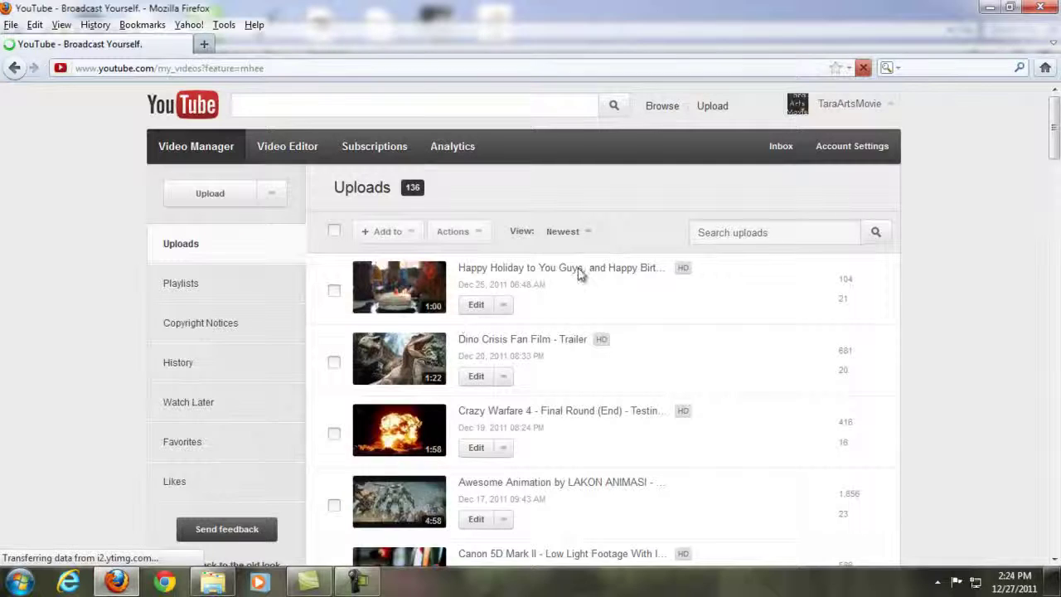
click(583, 274)
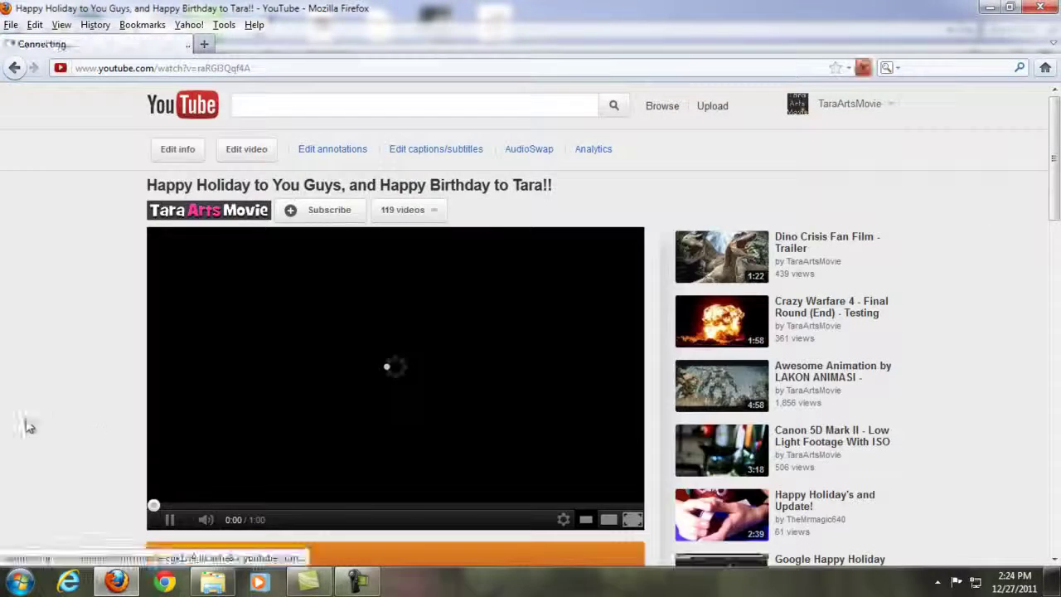
scroll(50, 373, down, 5)
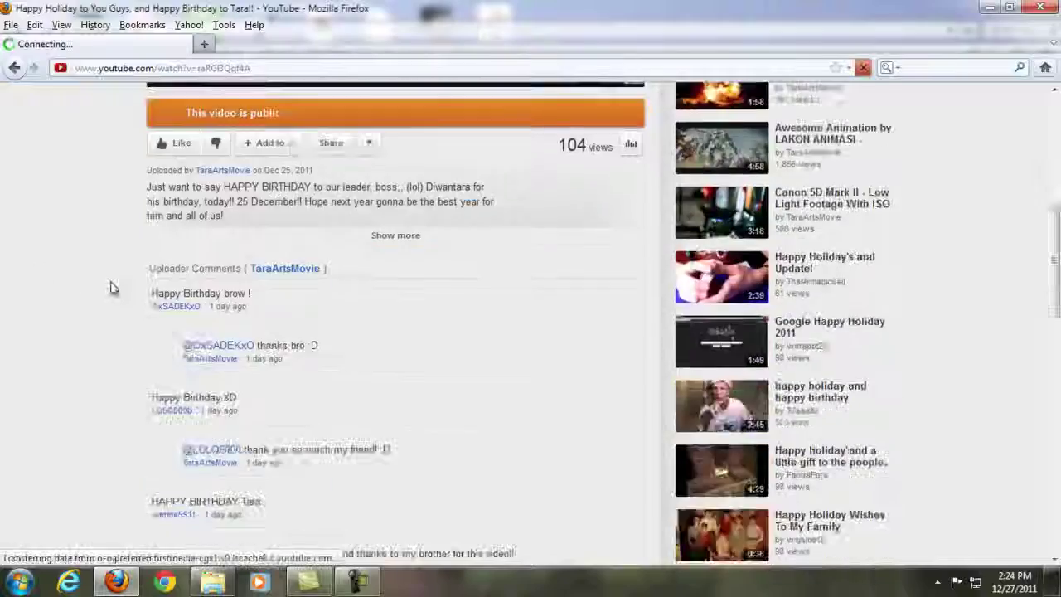
scroll(132, 262, down, 4)
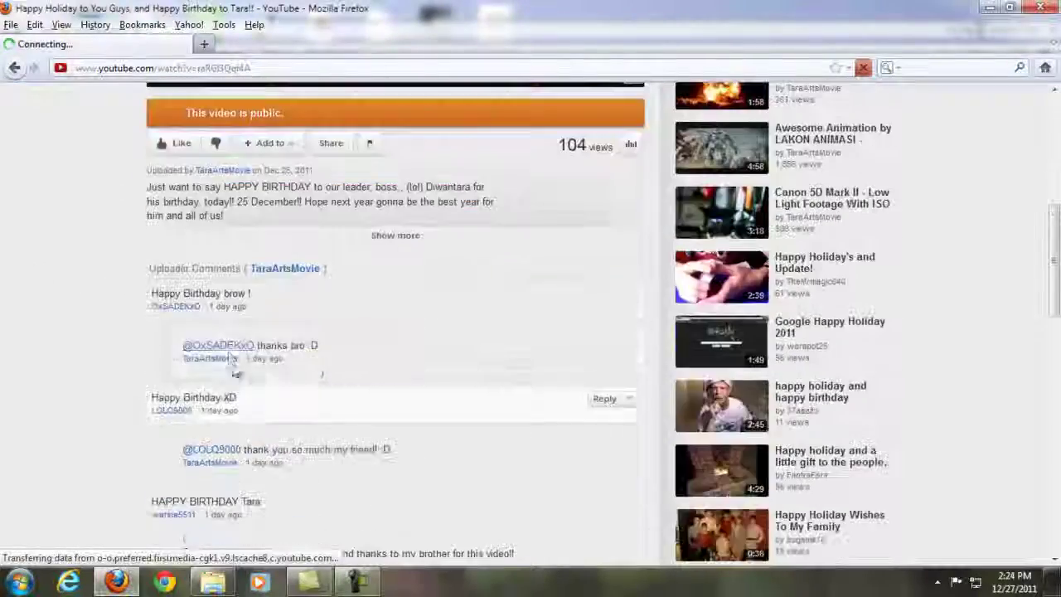
scroll(166, 331, down, 5)
scroll(166, 331, down, 5)
Scroll back to the video and dismiss the download-this-video overlay
scroll(136, 338, up, 4)
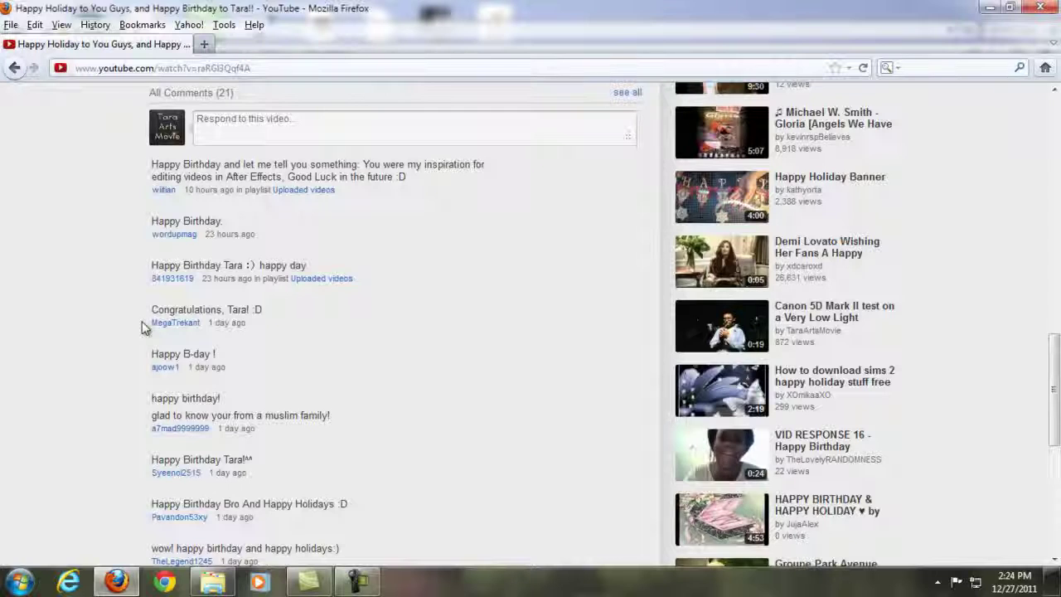
scroll(142, 321, up, 7)
scroll(148, 317, up, 3)
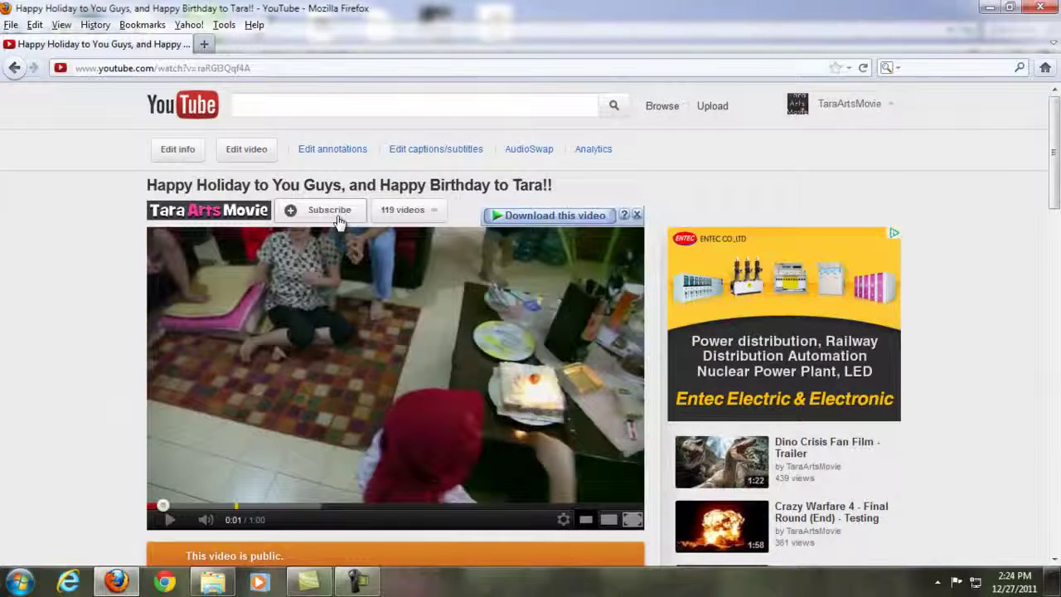
click(636, 215)
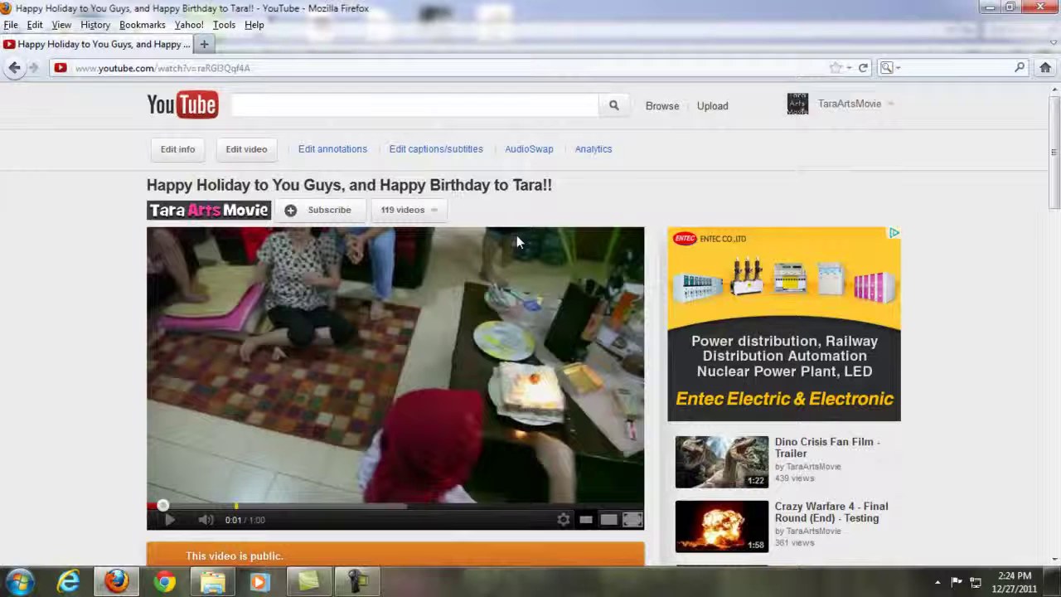
click(358, 580)
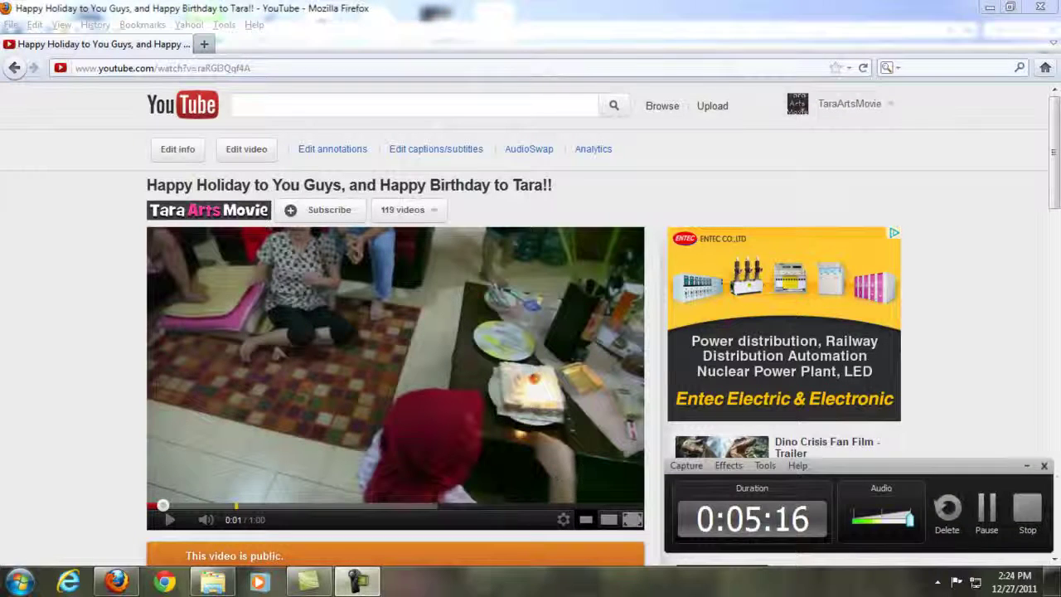